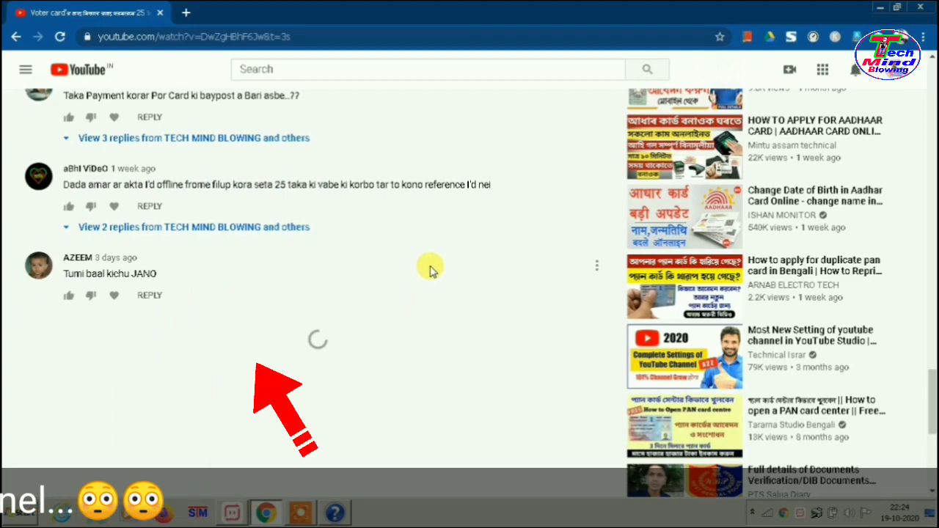
Read through the viewer comments below the voter card payment video.
{"action": "scroll", "coordinate": [432, 282], "scroll_direction": "down", "scroll_amount": 1}
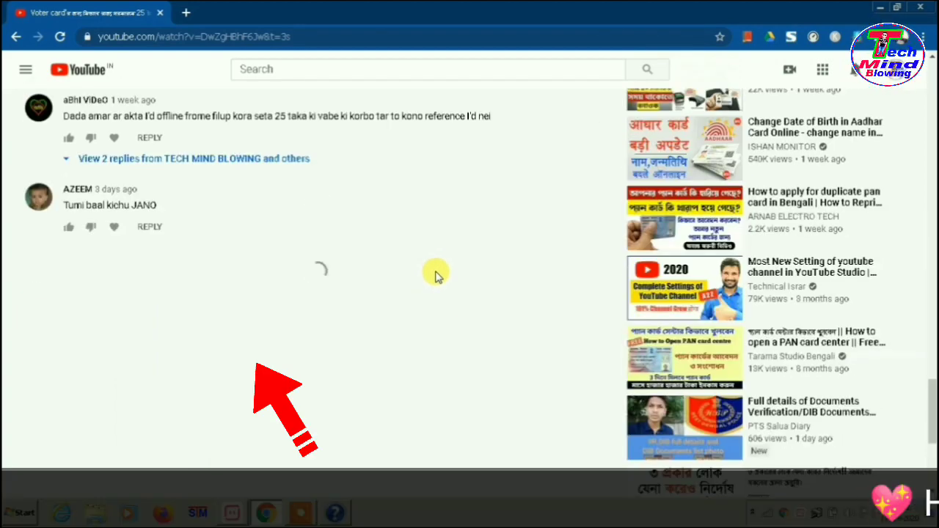
{"action": "scroll", "coordinate": [435, 282], "scroll_direction": "down", "scroll_amount": 5}
{"action": "scroll", "coordinate": [435, 290], "scroll_direction": "down", "scroll_amount": 13}
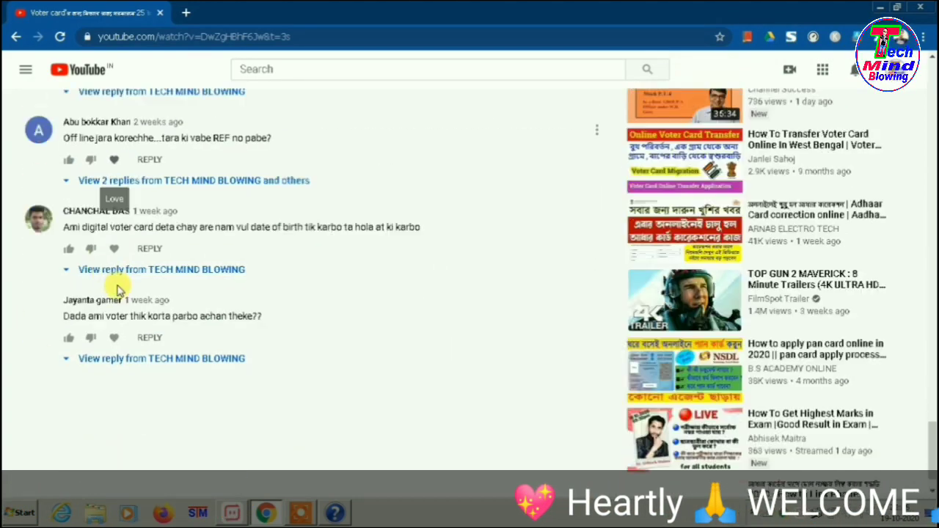
{"action": "scroll", "coordinate": [339, 265], "scroll_direction": "down", "scroll_amount": 10}
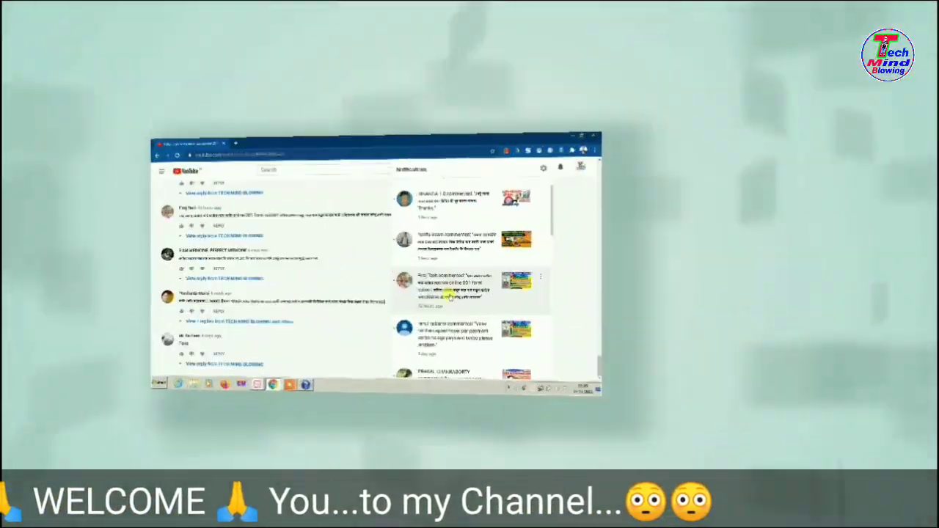
Examine the channel notifications for viewers' questions about voter card forms and the Rs.25 payment.
{"action": "scroll", "coordinate": [686, 334], "scroll_direction": "down", "scroll_amount": 8}
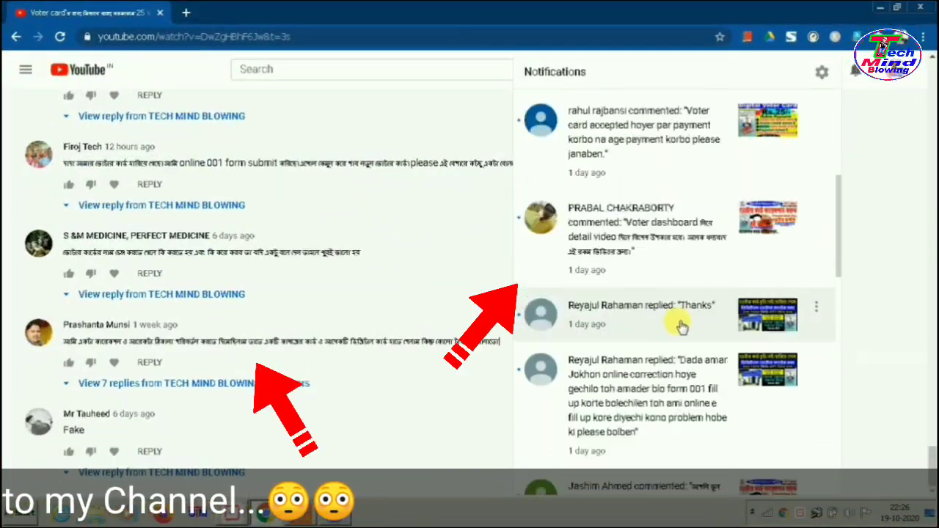
{"action": "scroll", "coordinate": [715, 281], "scroll_direction": "down", "scroll_amount": 10}
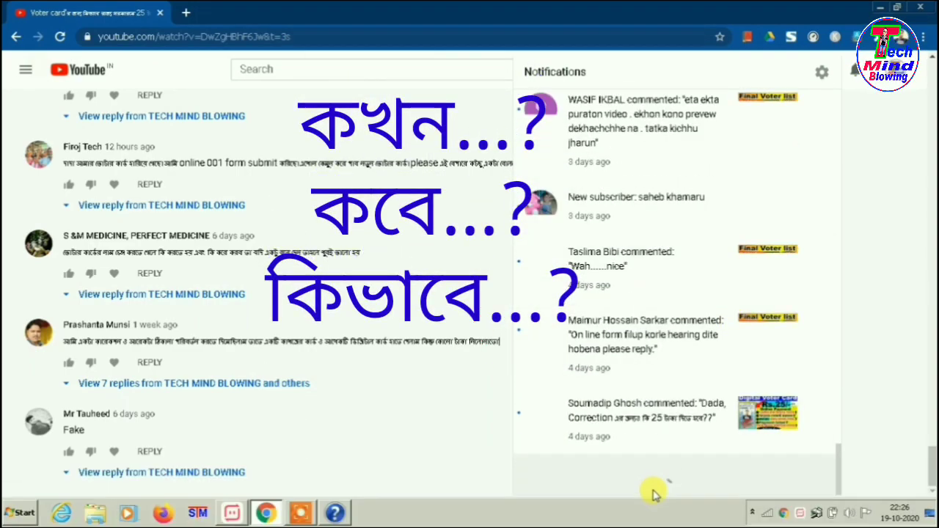
{"action": "scroll", "coordinate": [653, 493], "scroll_direction": "down", "scroll_amount": 10}
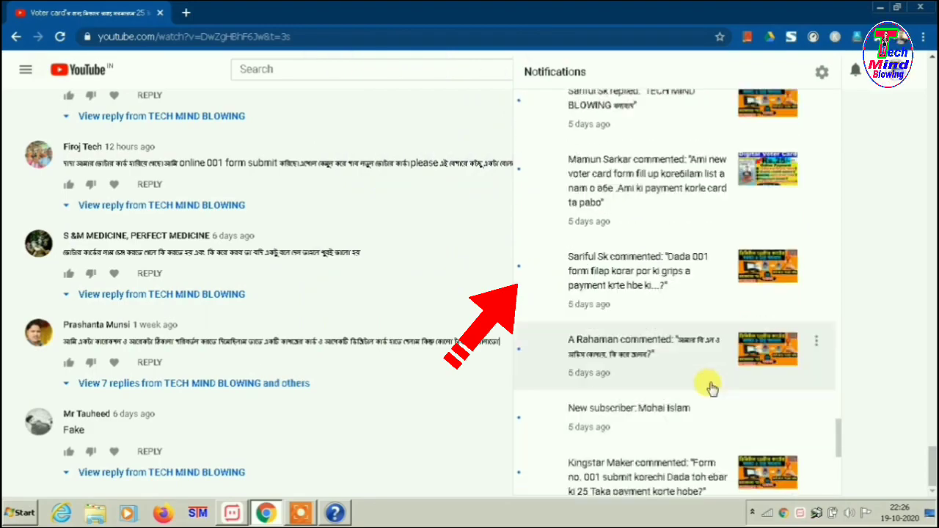
{"action": "scroll", "coordinate": [712, 389], "scroll_direction": "down", "scroll_amount": 10}
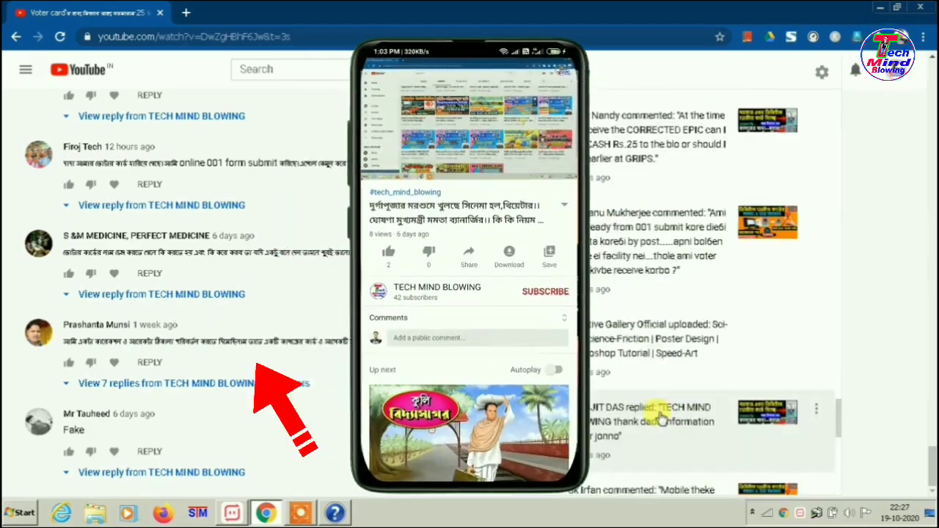
{"action": "scroll", "coordinate": [660, 418], "scroll_direction": "down", "scroll_amount": 10}
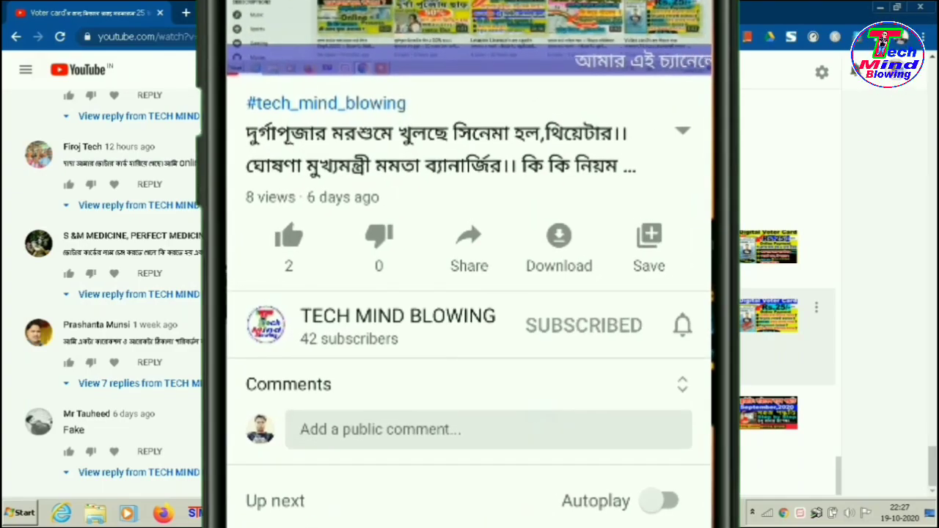
{"action": "scroll", "coordinate": [784, 330], "scroll_direction": "up", "scroll_amount": 3}
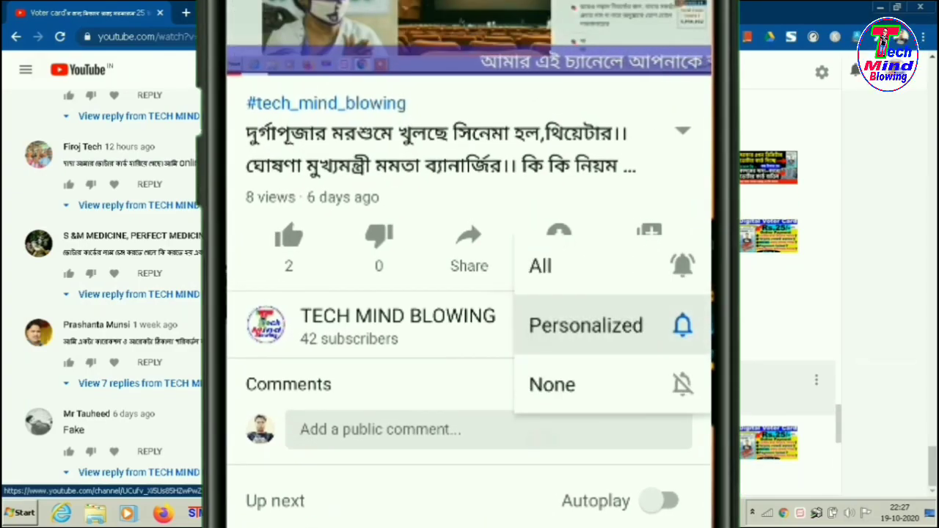
{"action": "scroll", "coordinate": [693, 315], "scroll_direction": "down", "scroll_amount": 3}
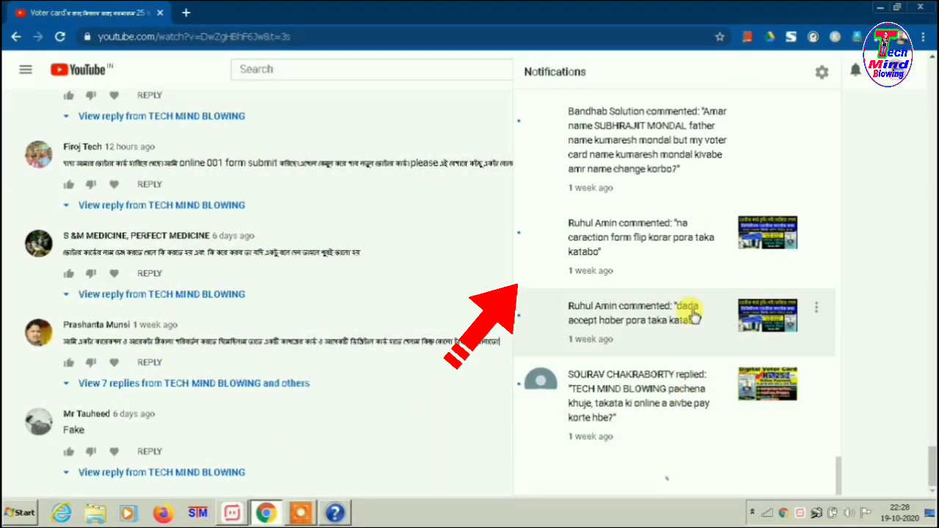
{"action": "scroll", "coordinate": [675, 293], "scroll_direction": "up", "scroll_amount": 1}
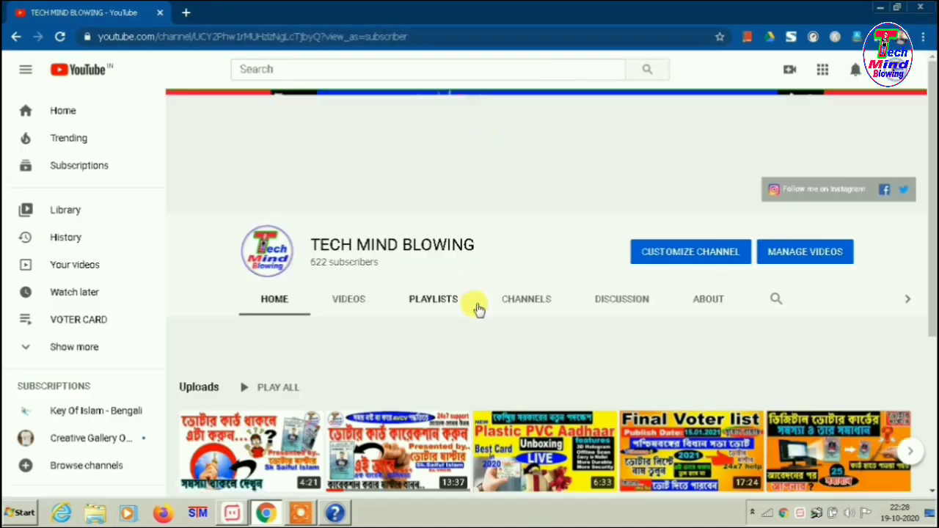
Open the TECH MIND BLOWING channel's list of uploaded videos and browse through it.
{"action": "left_click", "coordinate": [348, 298]}
{"action": "scroll", "coordinate": [528, 289], "scroll_direction": "down", "scroll_amount": 3}
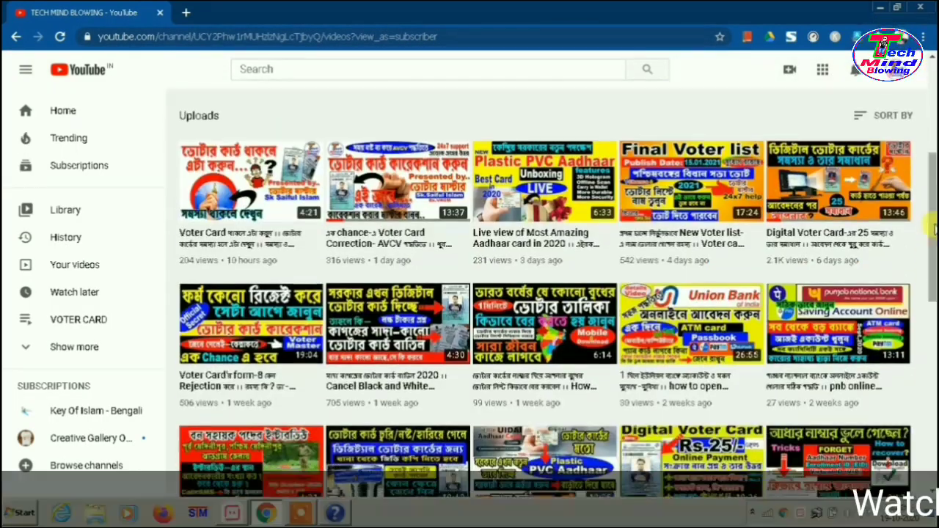
{"action": "scroll", "coordinate": [785, 413], "scroll_direction": "down", "scroll_amount": 10}
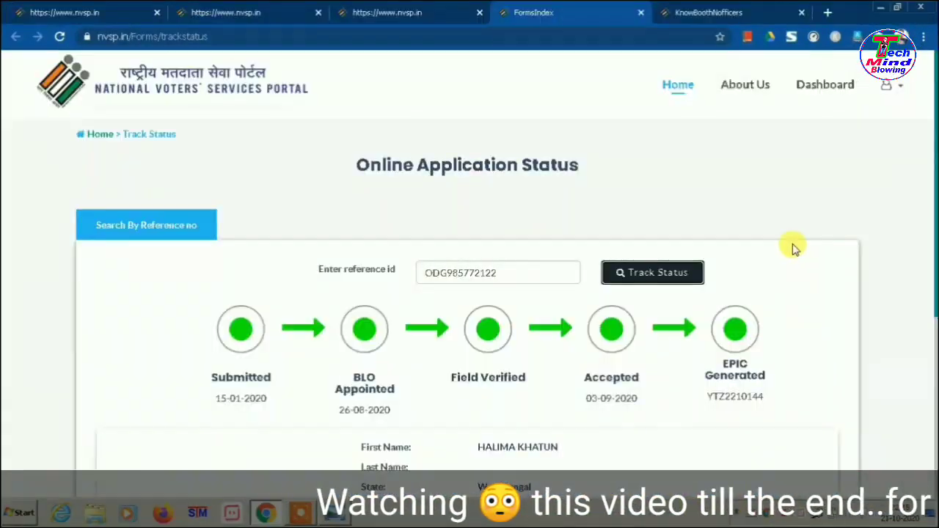
Review the tracked application's status page and the correction fields of Form 8 on the National Voters' Services Portal.
{"action": "scroll", "coordinate": [794, 250], "scroll_direction": "down", "scroll_amount": 3}
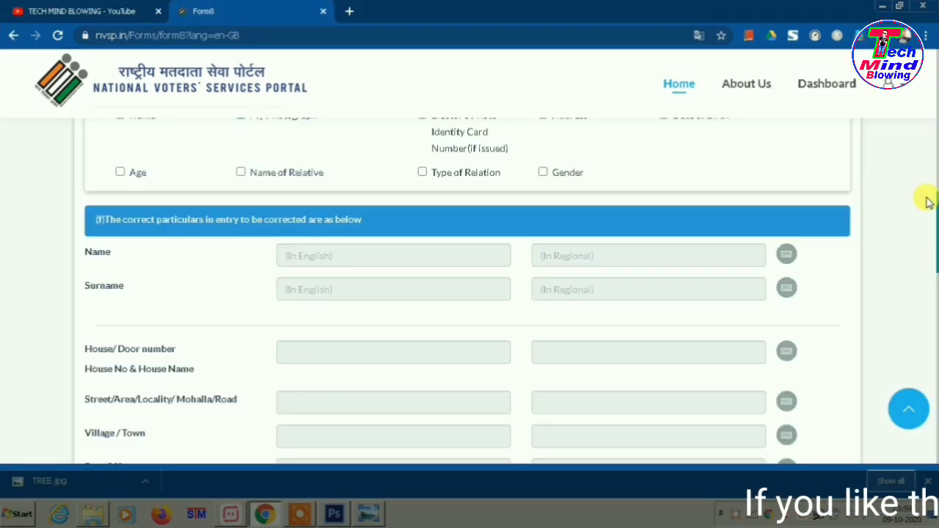
{"action": "scroll", "coordinate": [928, 203], "scroll_direction": "up", "scroll_amount": 1}
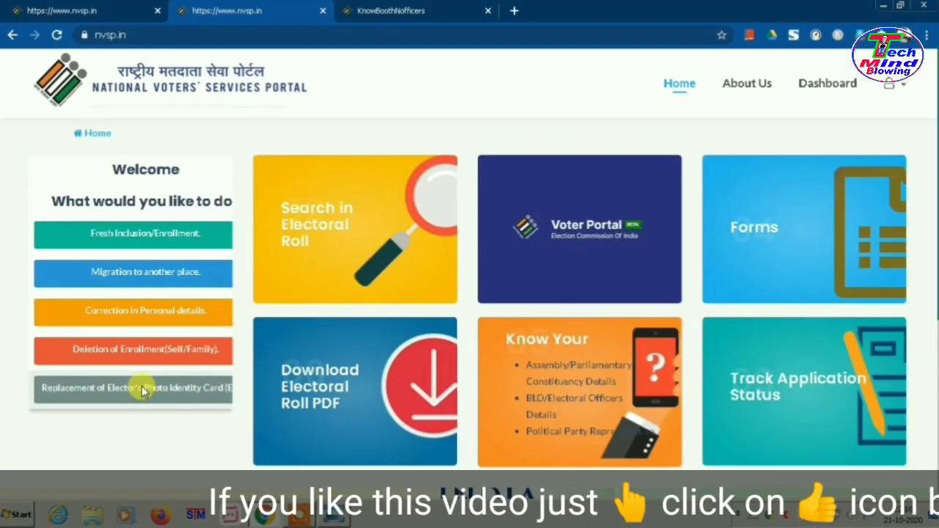
Open Form 001 for replacing the Elector's Photo Identity Card and choose to receive the EPIC by post.
{"action": "left_click", "coordinate": [143, 391]}
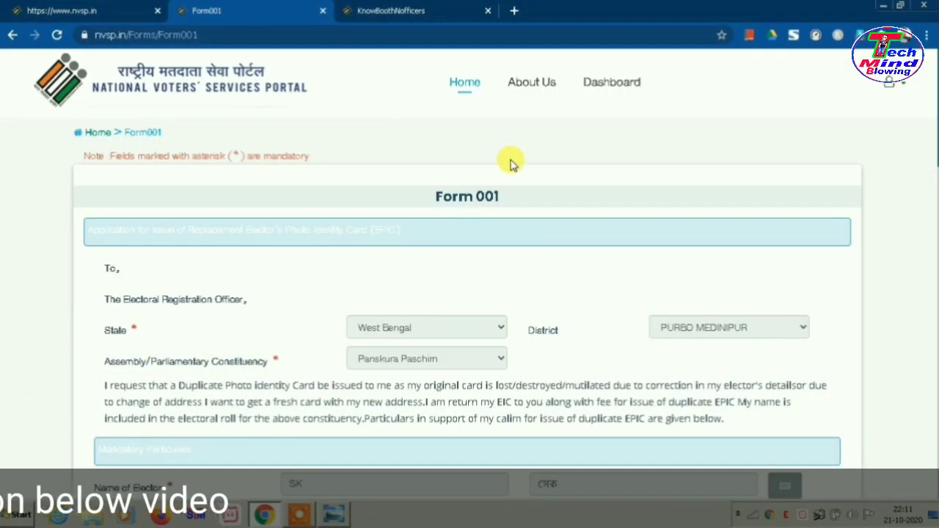
{"action": "scroll", "coordinate": [559, 264], "scroll_direction": "down", "scroll_amount": 10}
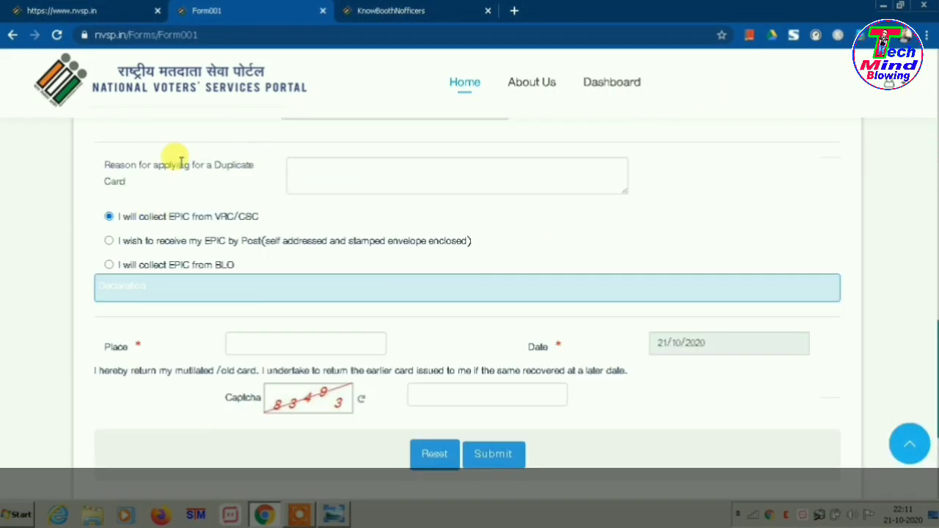
{"action": "left_click", "coordinate": [110, 242]}
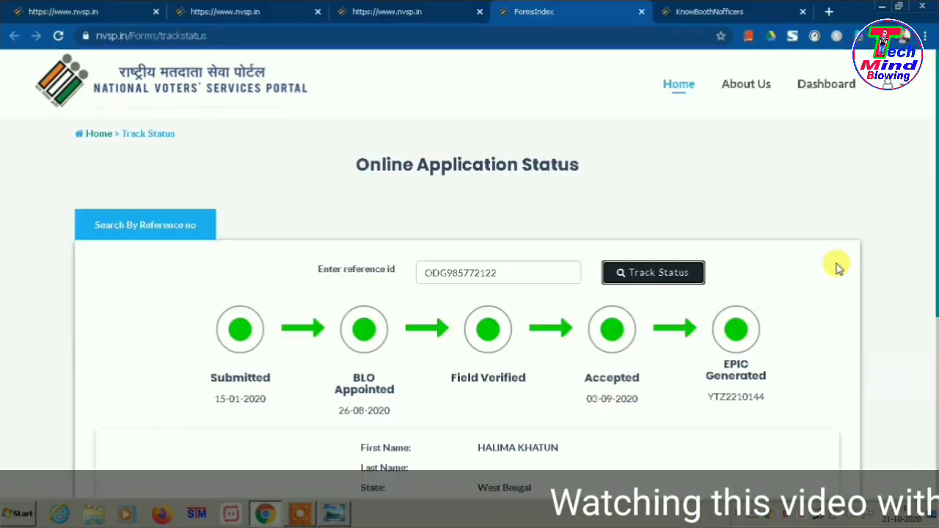
Examine the status stages and applicant details on the Online Application Status page.
{"action": "scroll", "coordinate": [800, 255], "scroll_direction": "down", "scroll_amount": 1}
{"action": "scroll", "coordinate": [800, 256], "scroll_direction": "down", "scroll_amount": 1}
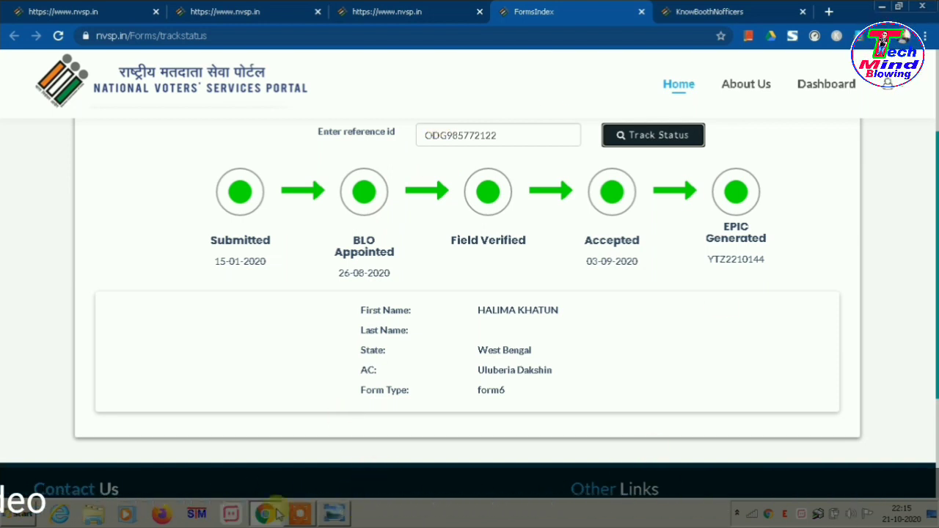
{"action": "left_click", "coordinate": [300, 513]}
{"action": "left_click", "coordinate": [534, 492]}
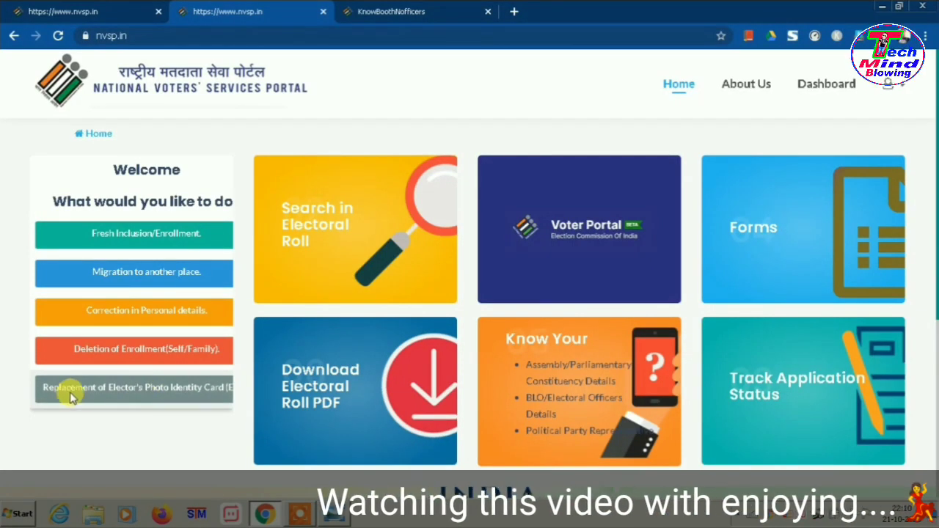
Open the replacement EPIC application from the portal's home page and select delivery by post in a self-addressed stamped envelope.
{"action": "left_click", "coordinate": [146, 391]}
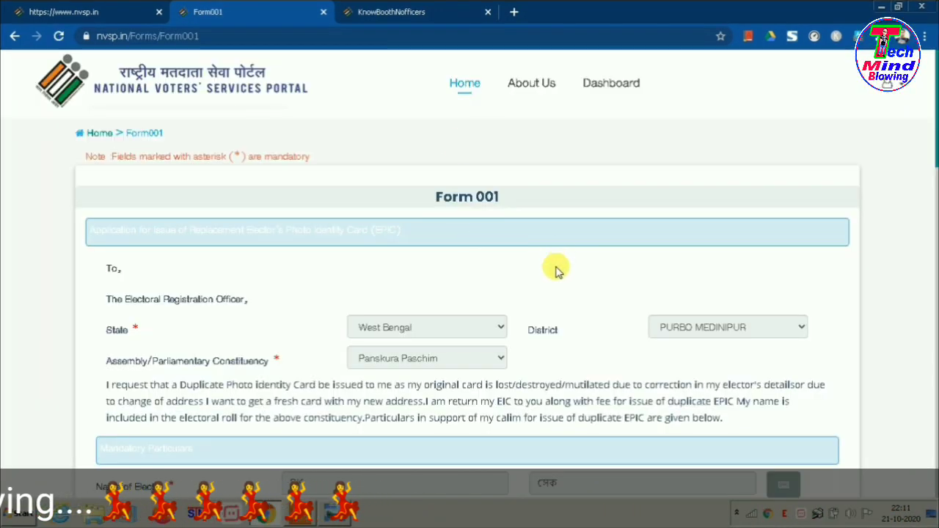
{"action": "scroll", "coordinate": [555, 268], "scroll_direction": "down", "scroll_amount": 20}
{"action": "scroll", "coordinate": [538, 280], "scroll_direction": "down", "scroll_amount": 1}
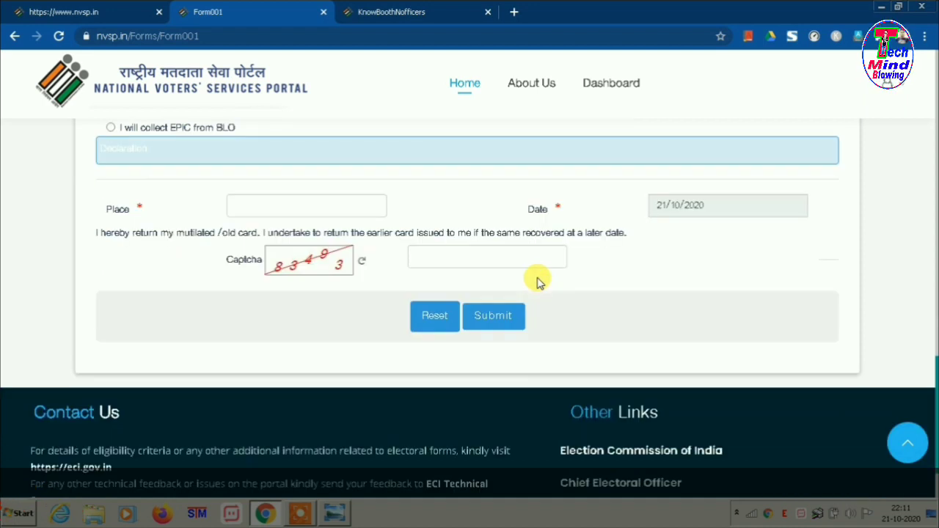
{"action": "scroll", "coordinate": [361, 227], "scroll_direction": "up", "scroll_amount": 2}
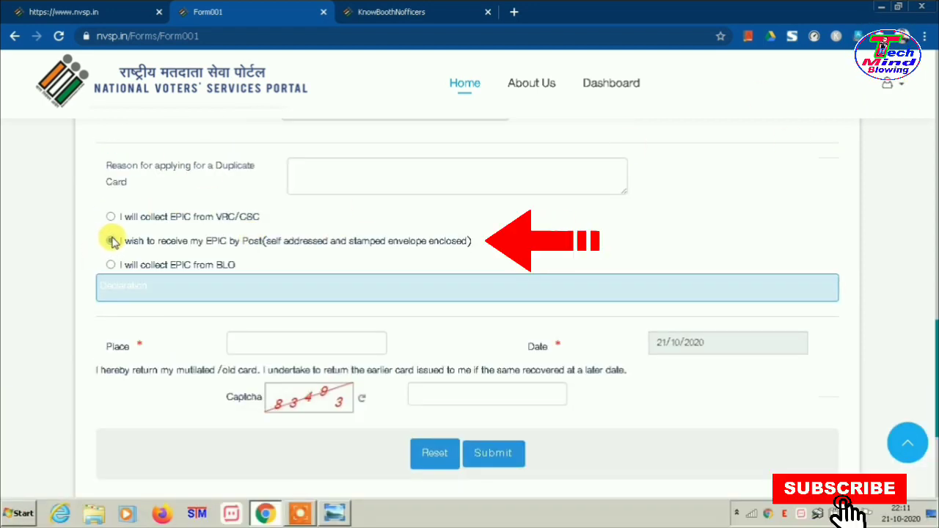
{"action": "left_click", "coordinate": [111, 241]}
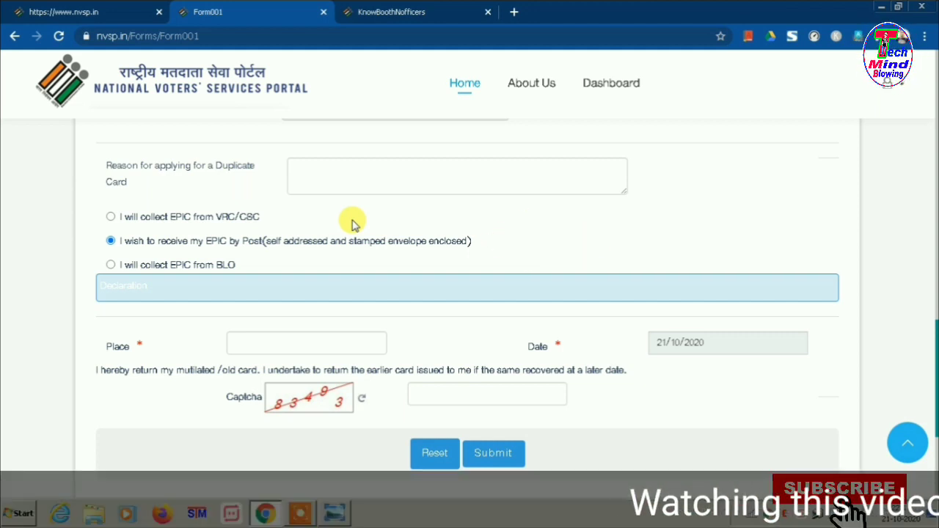
{"action": "left_click", "coordinate": [111, 241]}
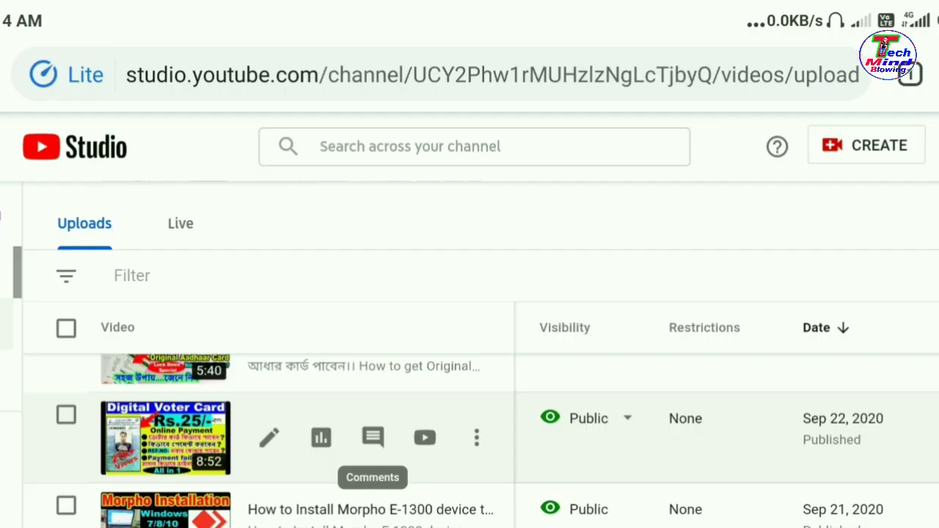
Switch to YouTube Studio, open the details of the Digital Voter Card Rs.25 video, and review its title and description.
{"action": "left_click", "coordinate": [268, 438]}
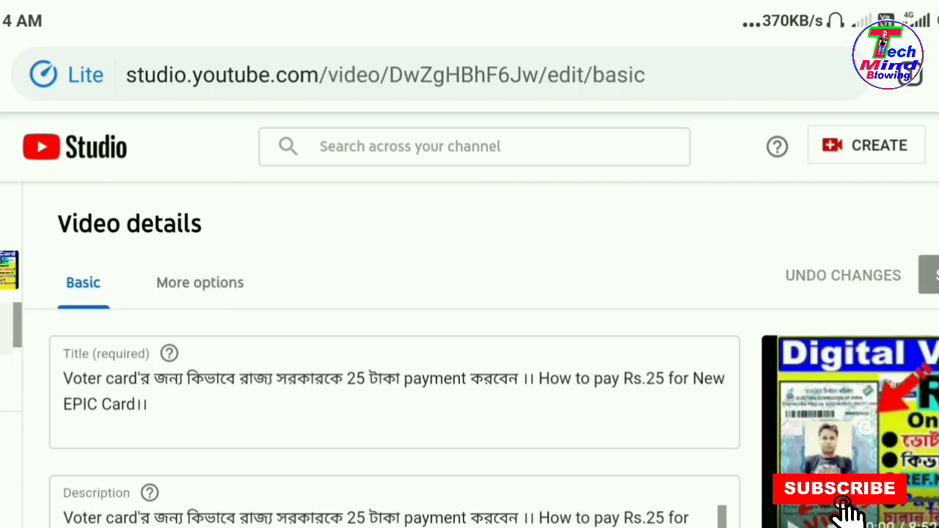
{"action": "scroll", "coordinate": [469, 352], "scroll_direction": "down", "scroll_amount": 2}
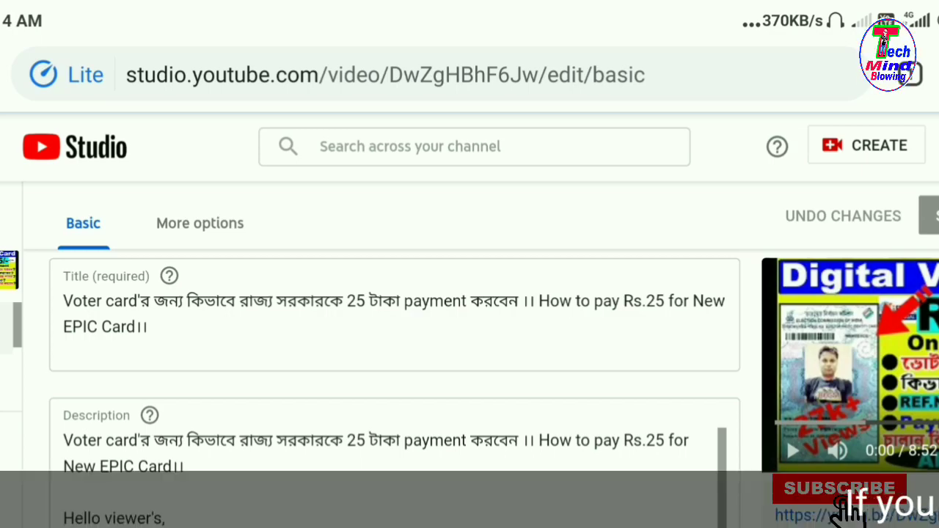
{"action": "scroll", "coordinate": [480, 359], "scroll_direction": "right", "scroll_amount": 2}
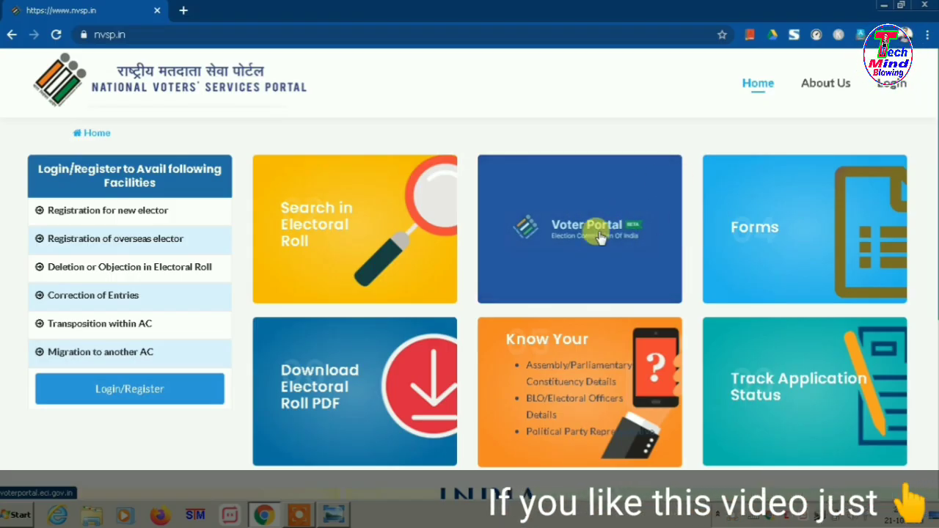